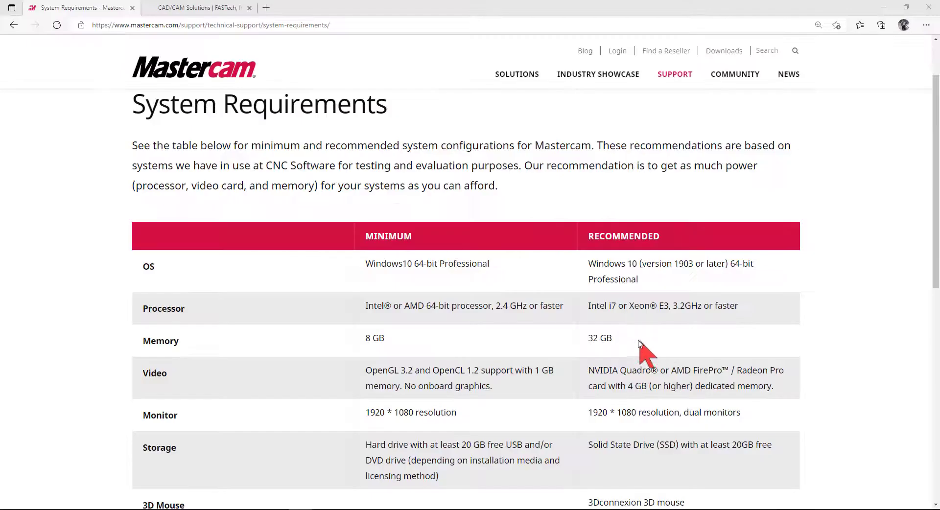
Step: Return to the Mastercam home page via the site logo
left_click(180, 74)
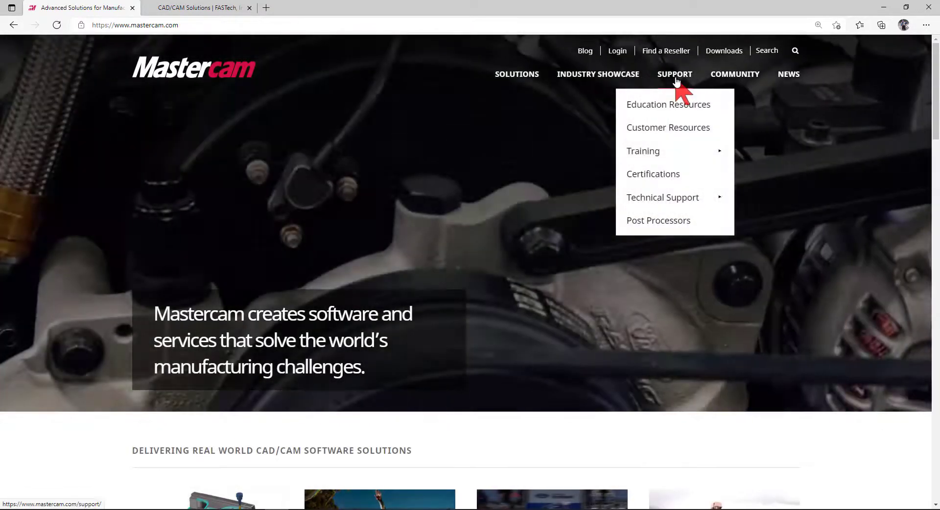
mouse_move(662, 197)
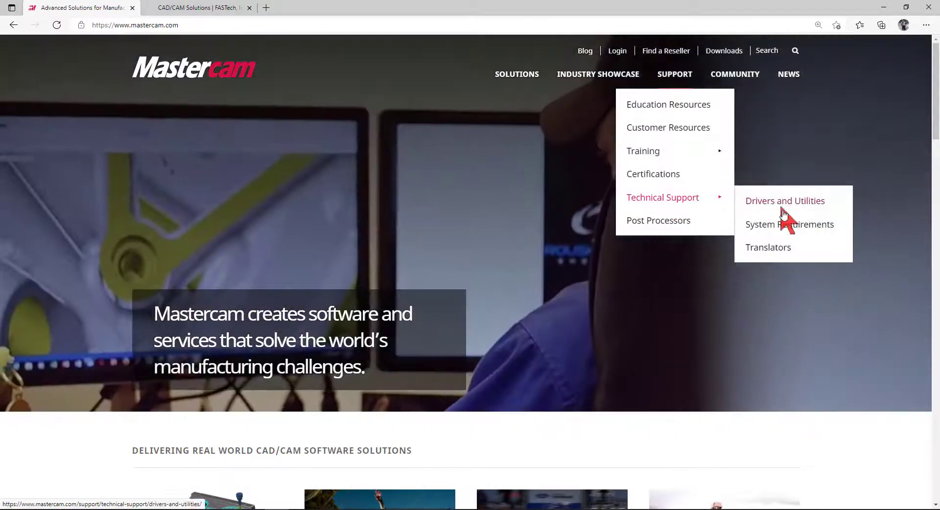
Step: Open System Requirements and expand and review 'View Detailed Requirements and Suggestions'
left_click(778, 224)
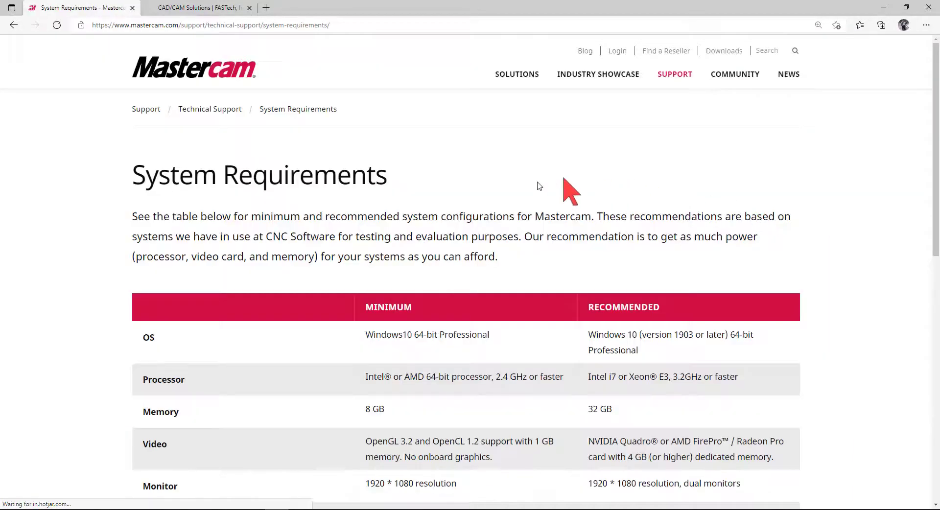
scroll(478, 267, "down", 4)
scroll(441, 186, "up", 1)
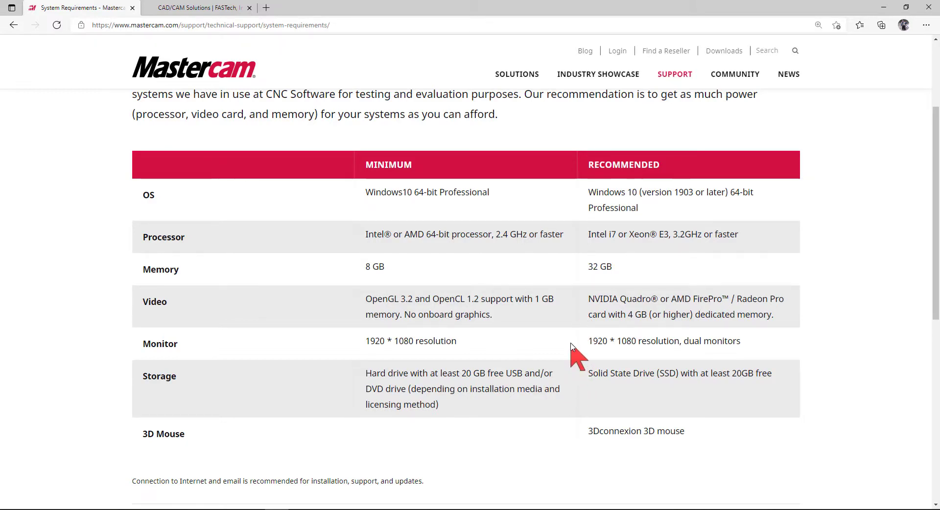
scroll(570, 346, "down", 1)
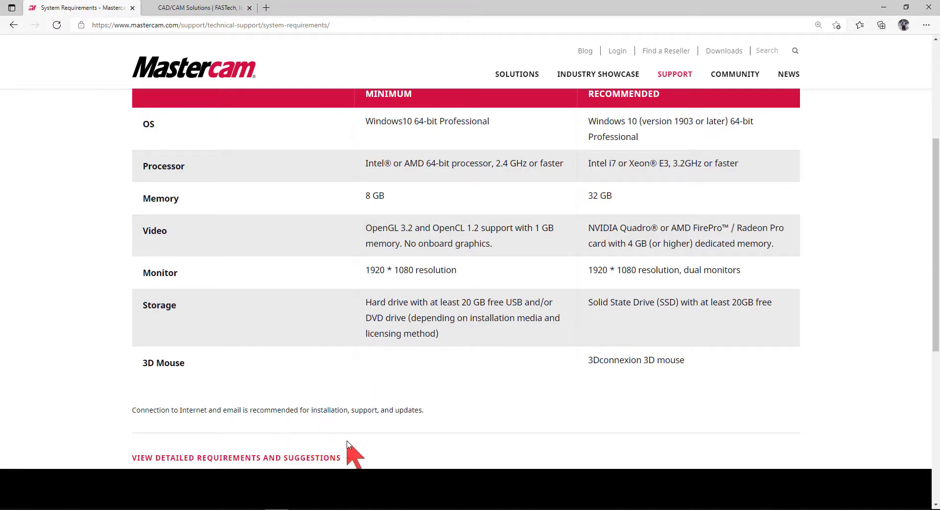
scroll(343, 447, "down", 1)
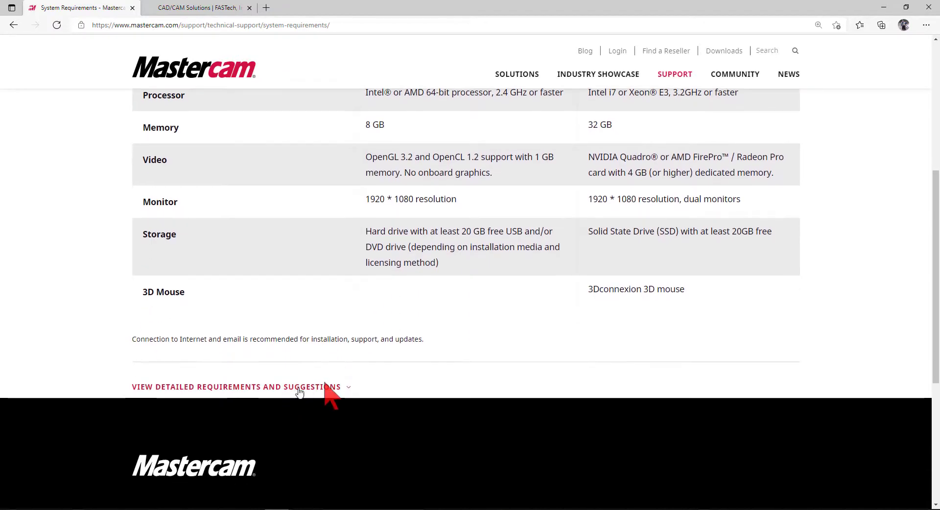
left_click(268, 386)
scroll(274, 382, "down", 3)
scroll(274, 379, "down", 1)
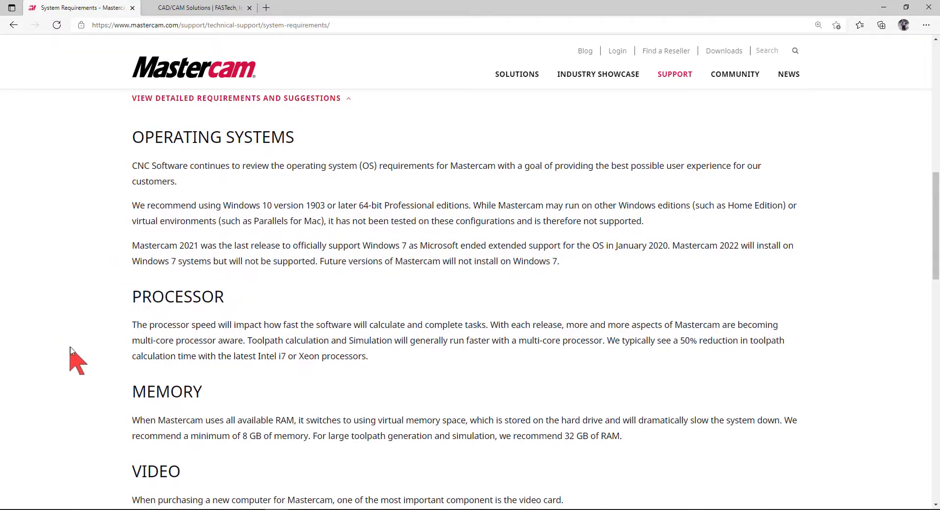
scroll(98, 314, "down", 2)
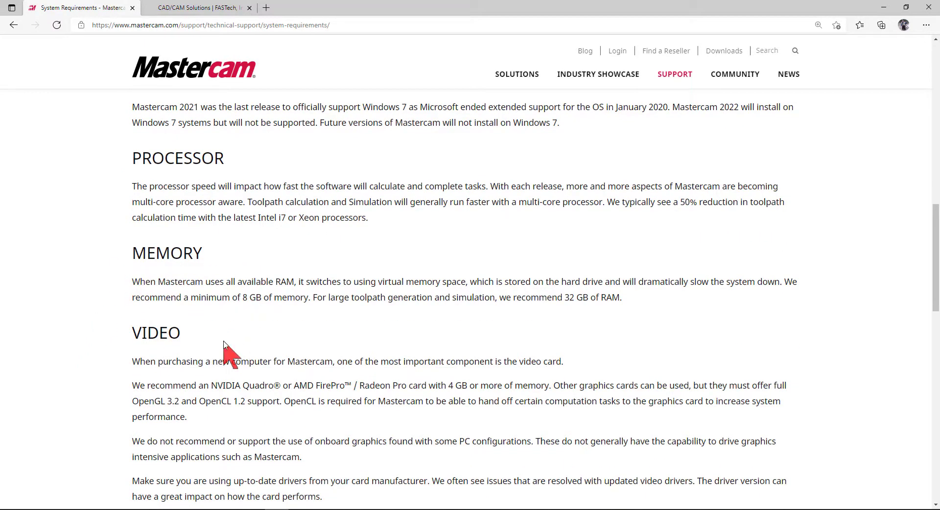
scroll(426, 350, "up", 3)
scroll(425, 413, "up", 4)
scroll(435, 367, "up", 1)
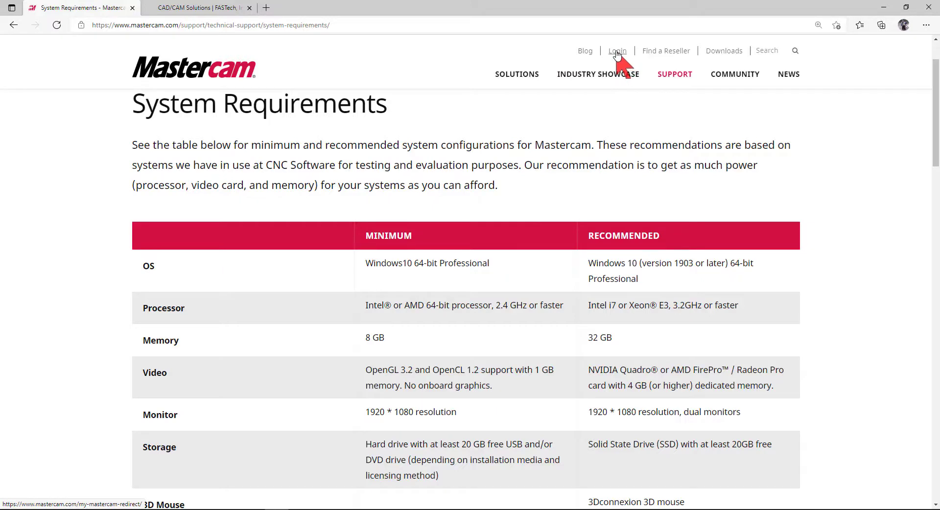
Step: Log in to my.mastercam.com and open the Mastercam downloads page
left_click(617, 55)
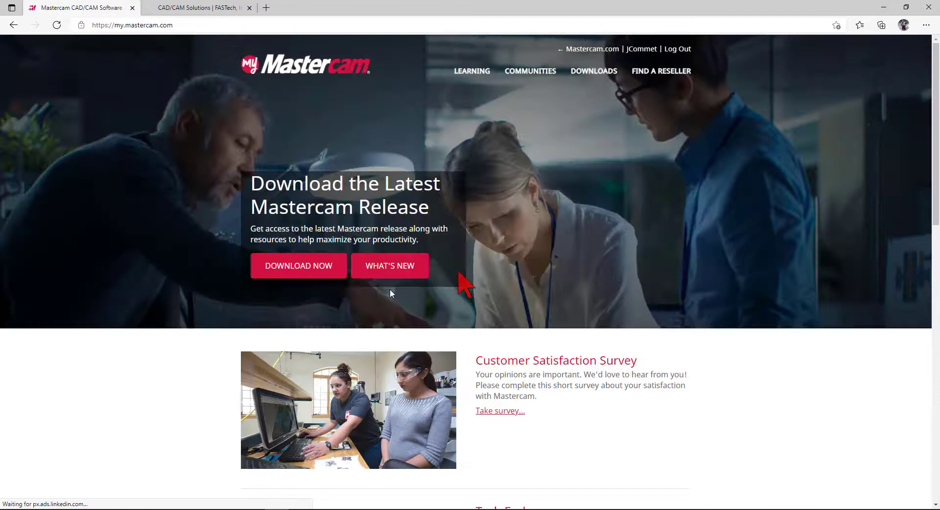
mouse_move(530, 71)
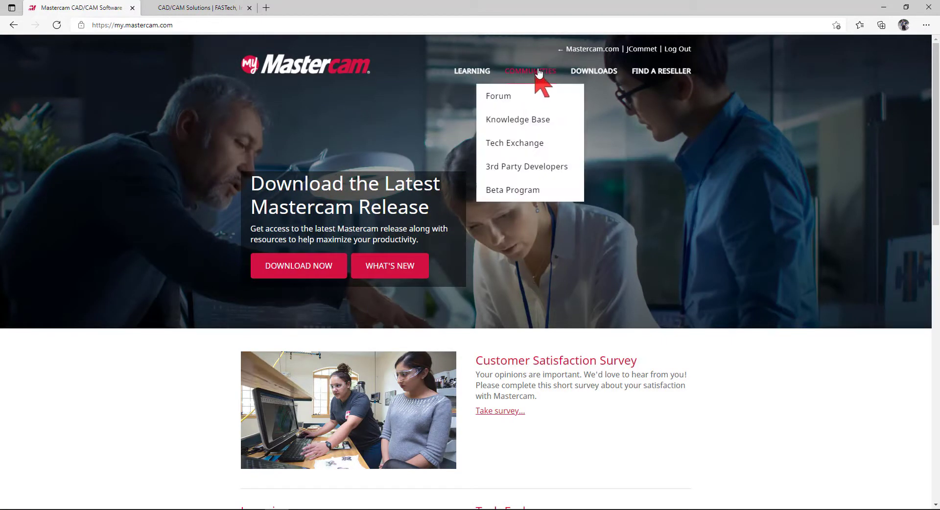
mouse_move(593, 70)
left_click(582, 98)
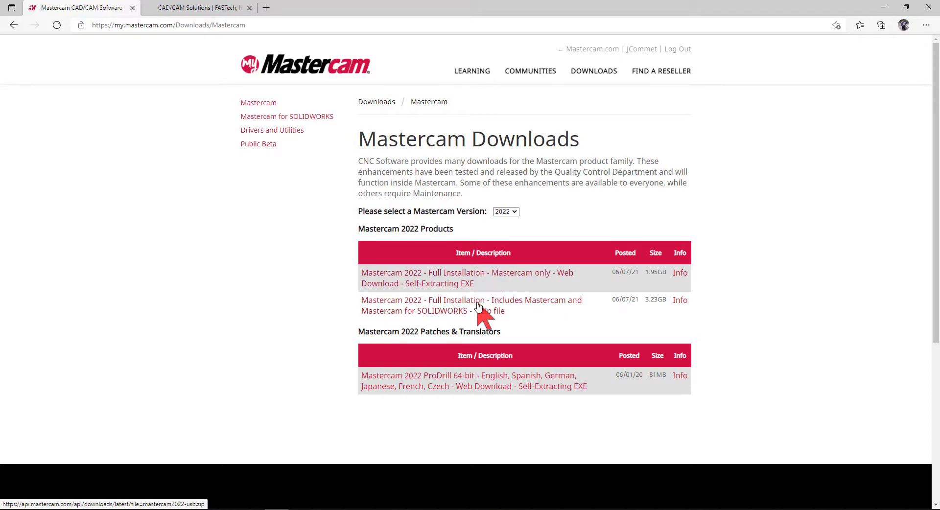
Step: Restore the browser window and launch the mastercam2022 setup file from the desktop
double_click(346, 10)
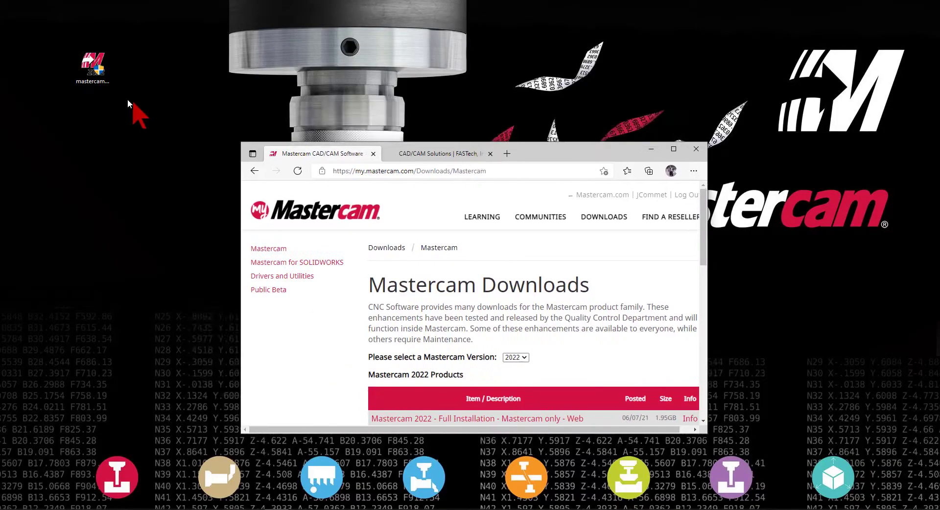
left_click(92, 71)
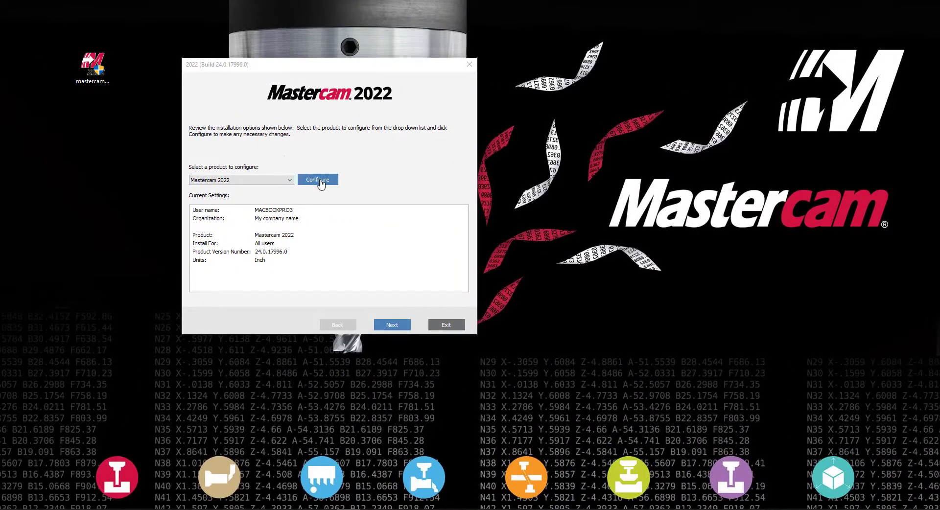
Step: Configure Inch units for all users, user name 'Josh commet' and company 'FASTech'
left_click(318, 179)
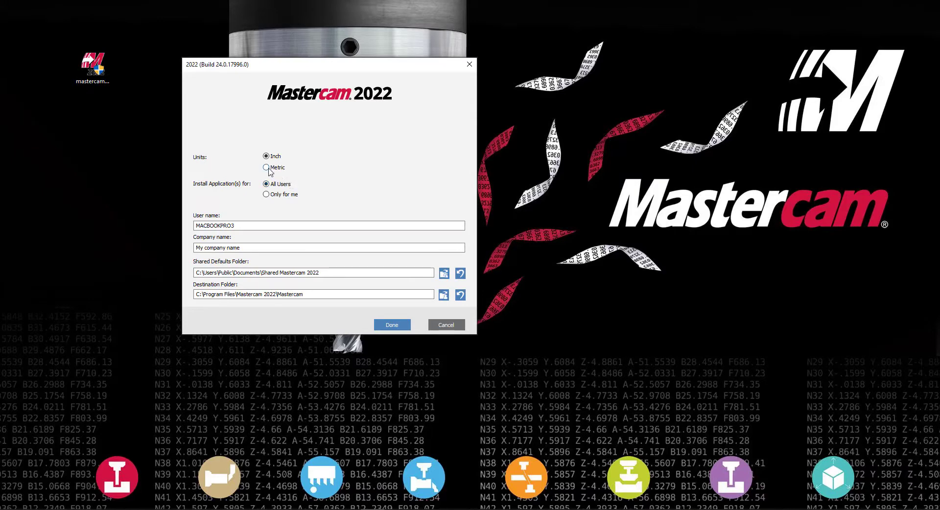
left_click(266, 168)
left_click_drag(260, 225, 127, 231)
type("J")
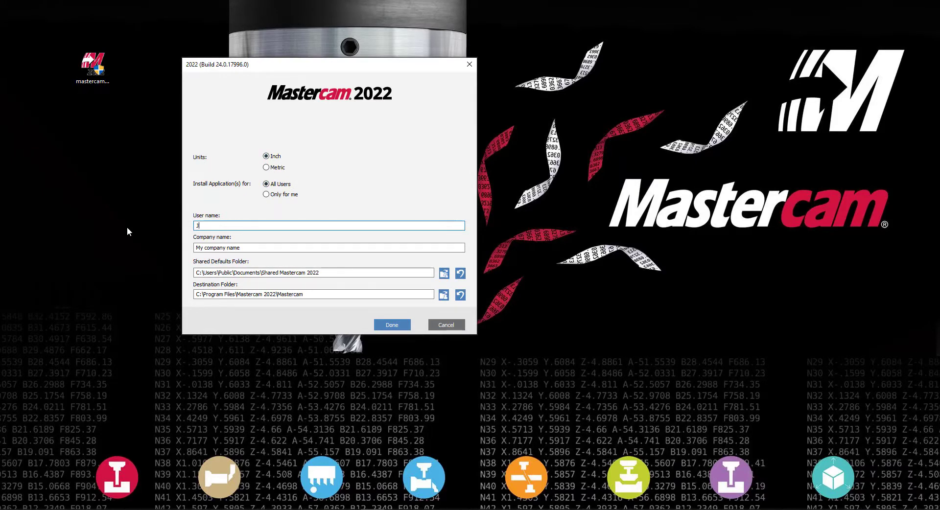
type("osh commet")
key("Tab")
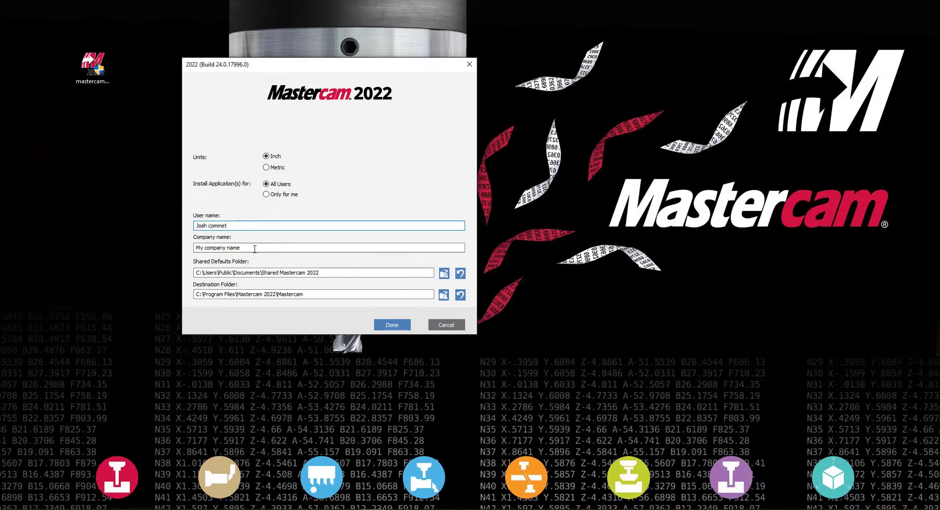
type("FA")
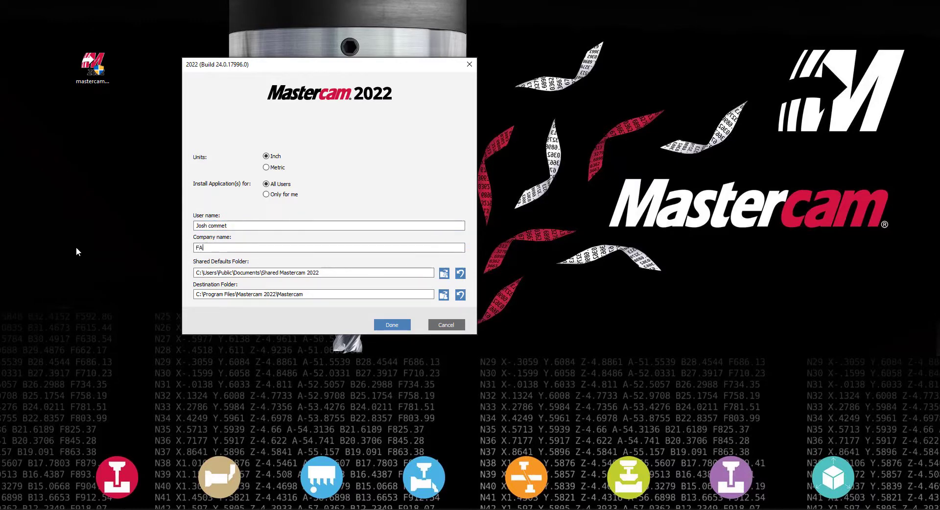
type("STech")
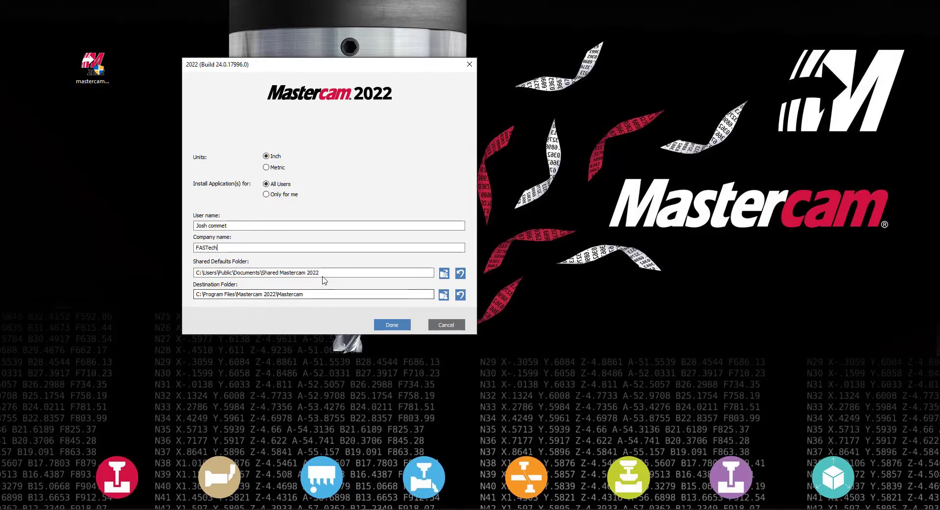
left_click(327, 274)
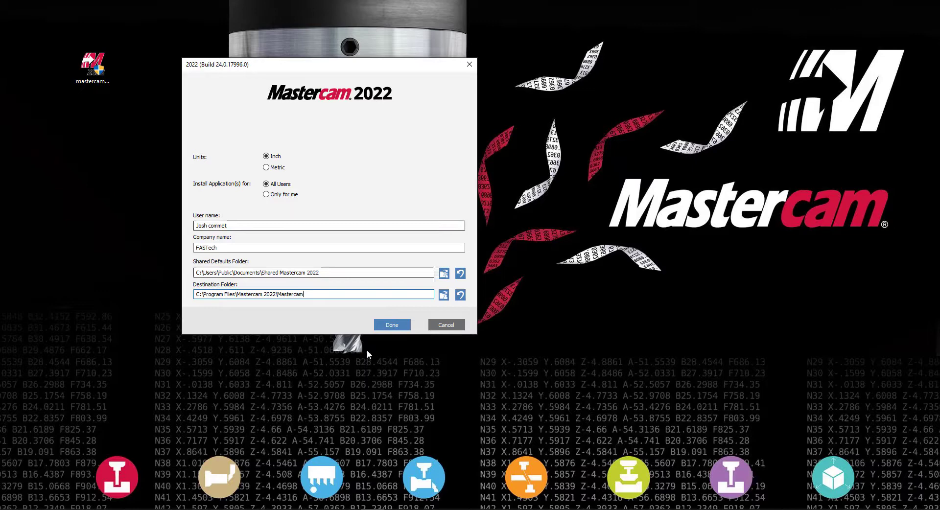
Step: Accept the license agreement terms and start the Mastercam 2022 installation
left_click(387, 326)
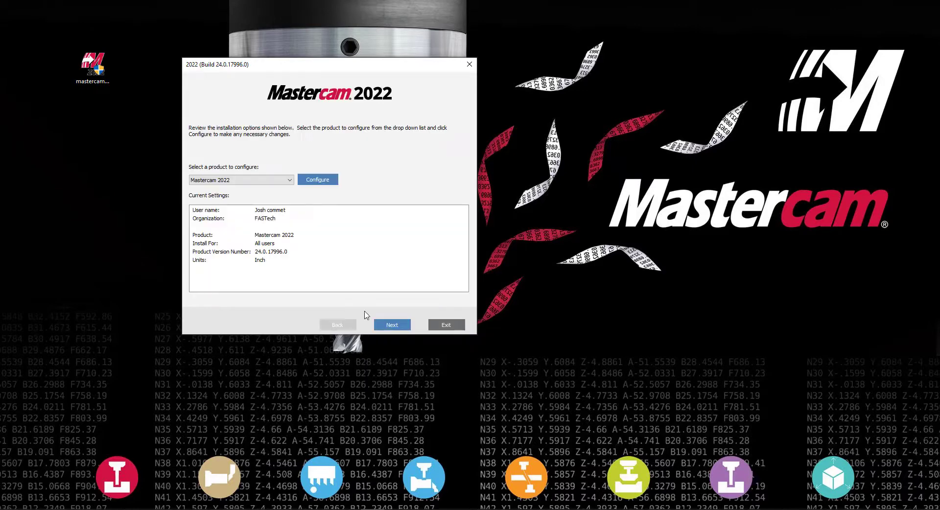
left_click(395, 325)
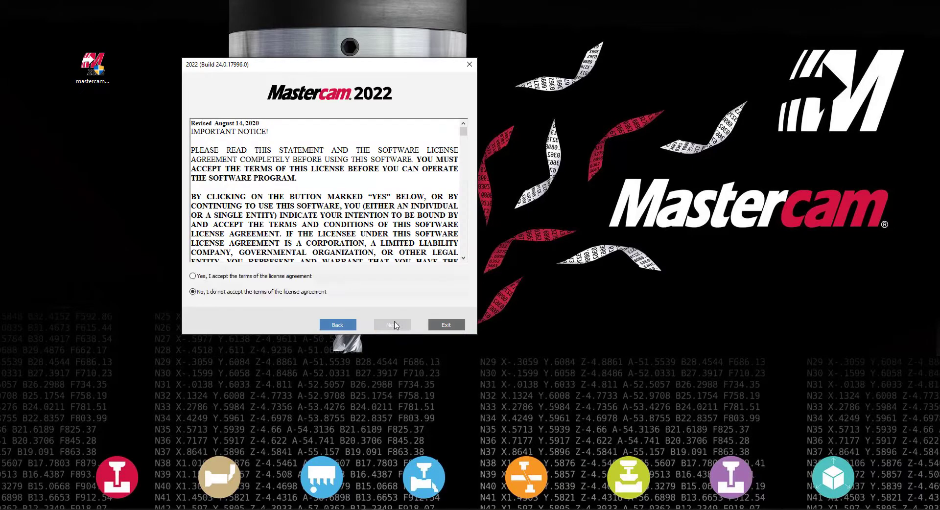
scroll(334, 183, "down", 5)
scroll(334, 196, "down", 5)
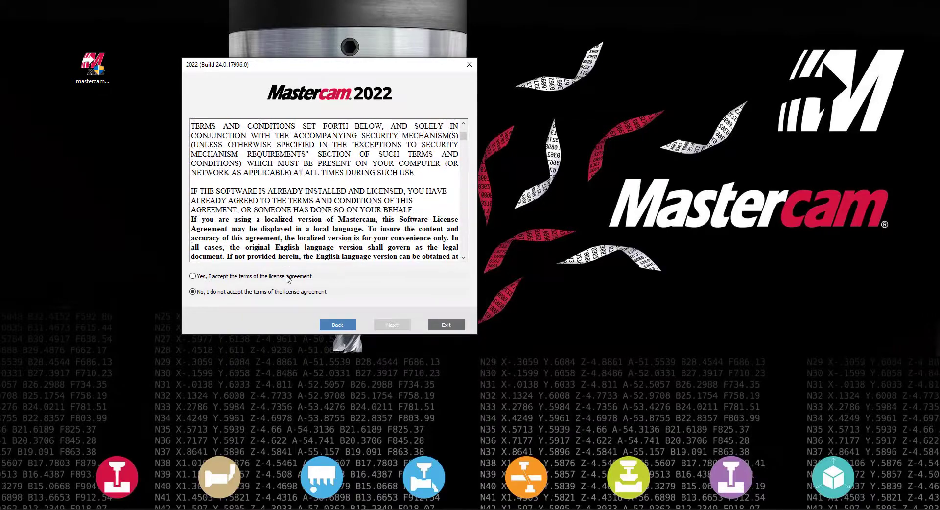
left_click(284, 278)
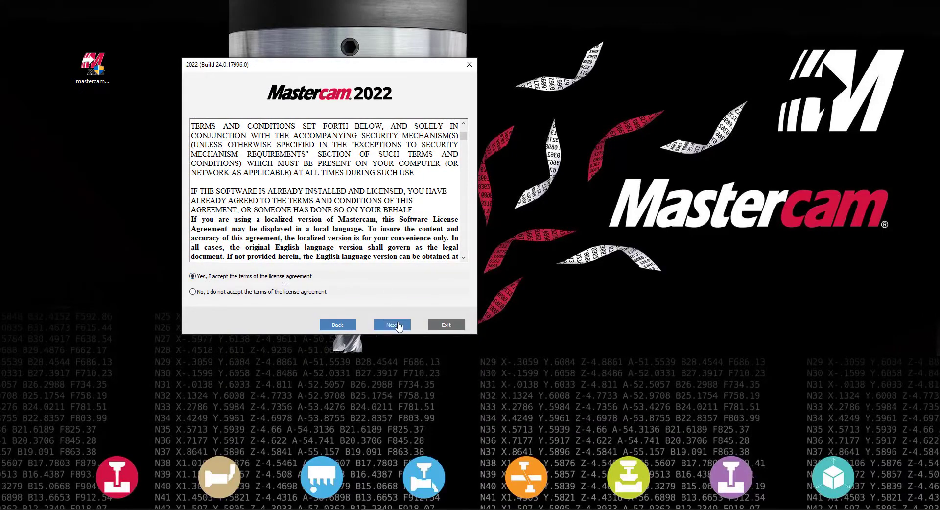
left_click(397, 324)
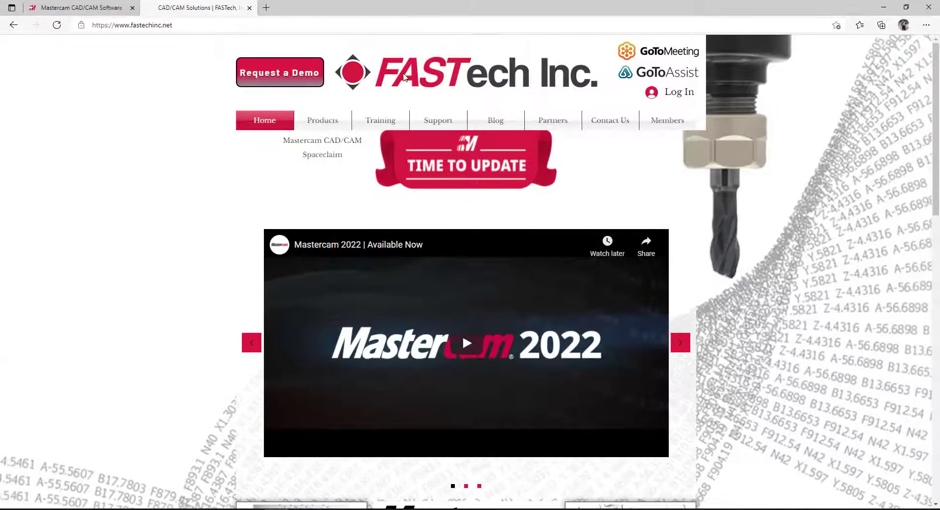
Step: Scroll the FASTech homepage down to its All Videos row of Mastercam tutorials
scroll(328, 120, "down", 7)
scroll(249, 165, "down", 5)
scroll(171, 209, "down", 4)
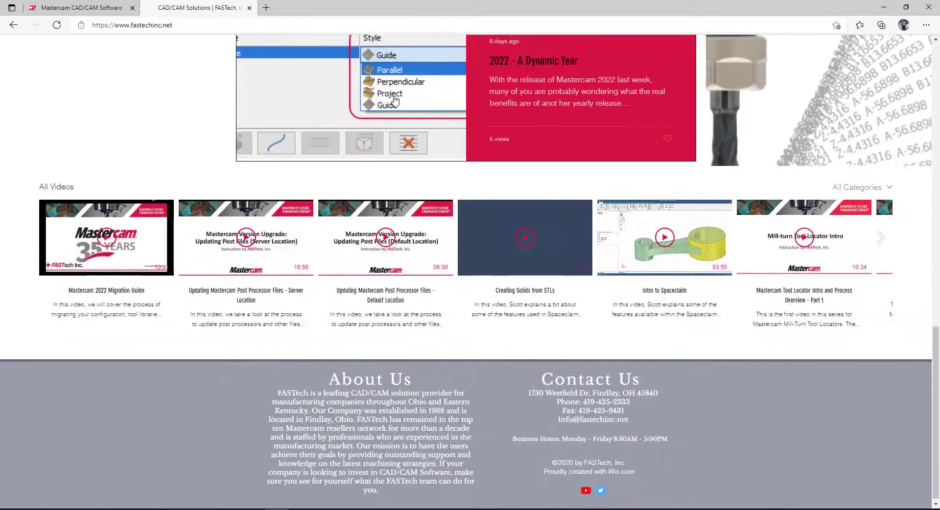